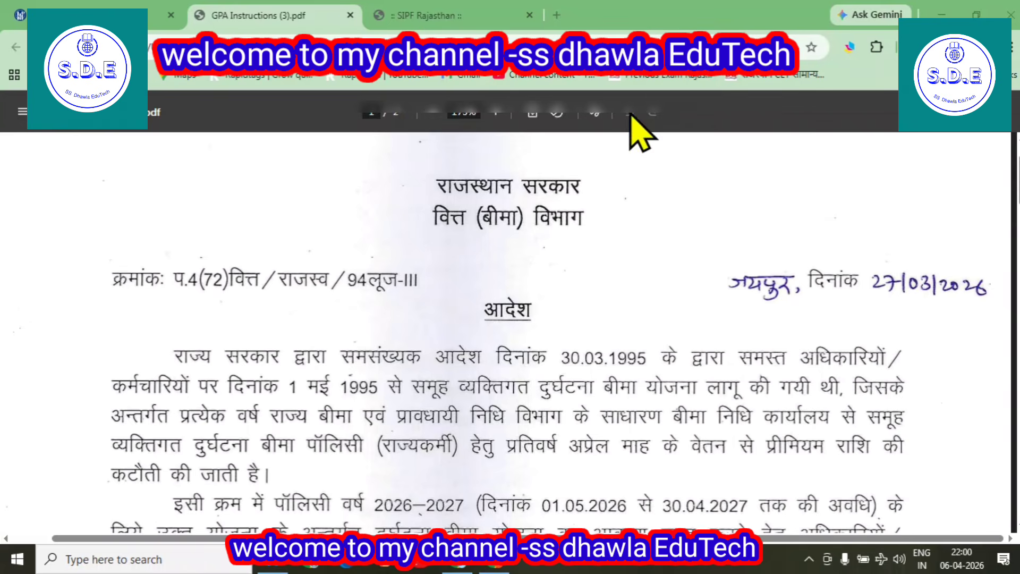
Read the GPA instructions PDF, covering the premium category table and the numbered deduction guidelines across both pages.
{"action": "scroll", "coordinate": [319, 372], "scroll_direction": "down", "scroll_amount": 5}
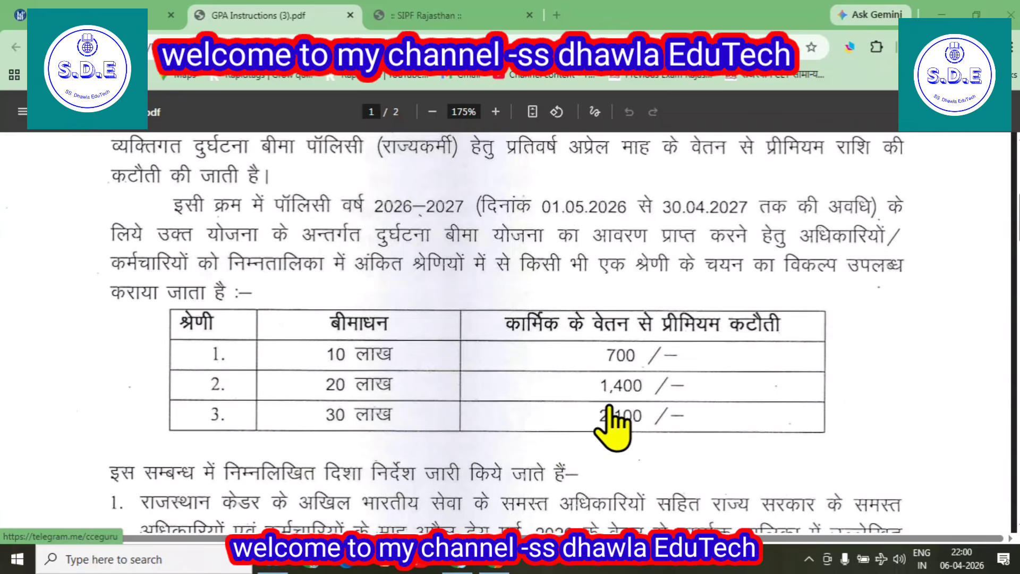
{"action": "scroll", "coordinate": [601, 420], "scroll_direction": "down", "scroll_amount": 2}
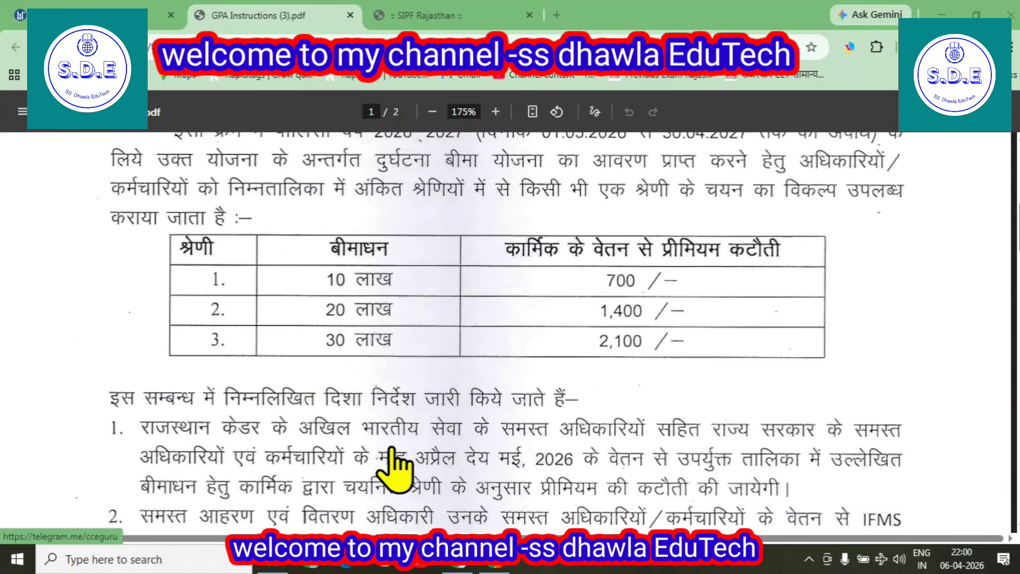
{"action": "scroll", "coordinate": [395, 449], "scroll_direction": "down", "scroll_amount": 4}
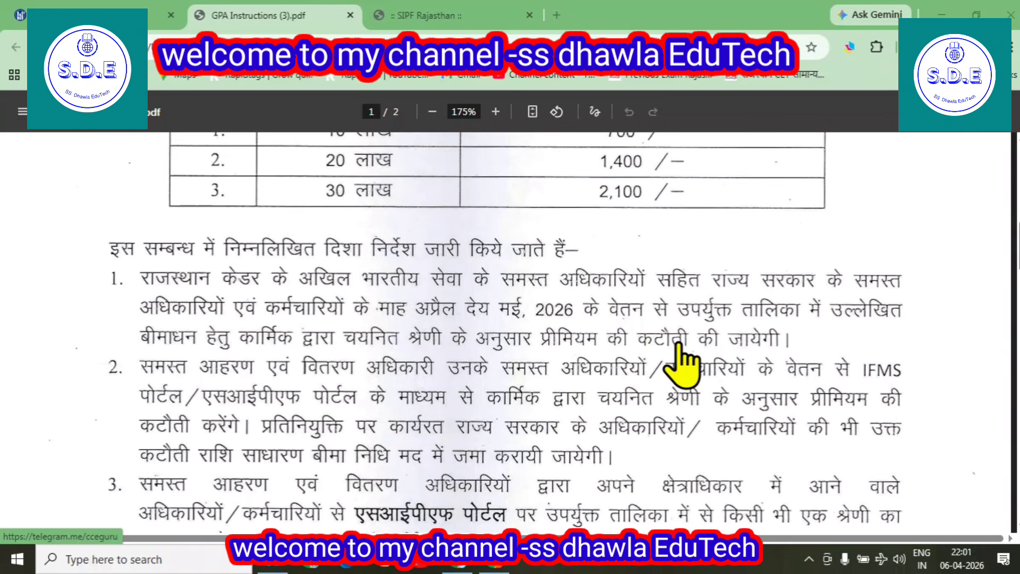
{"action": "scroll", "coordinate": [690, 357], "scroll_direction": "up", "scroll_amount": 2}
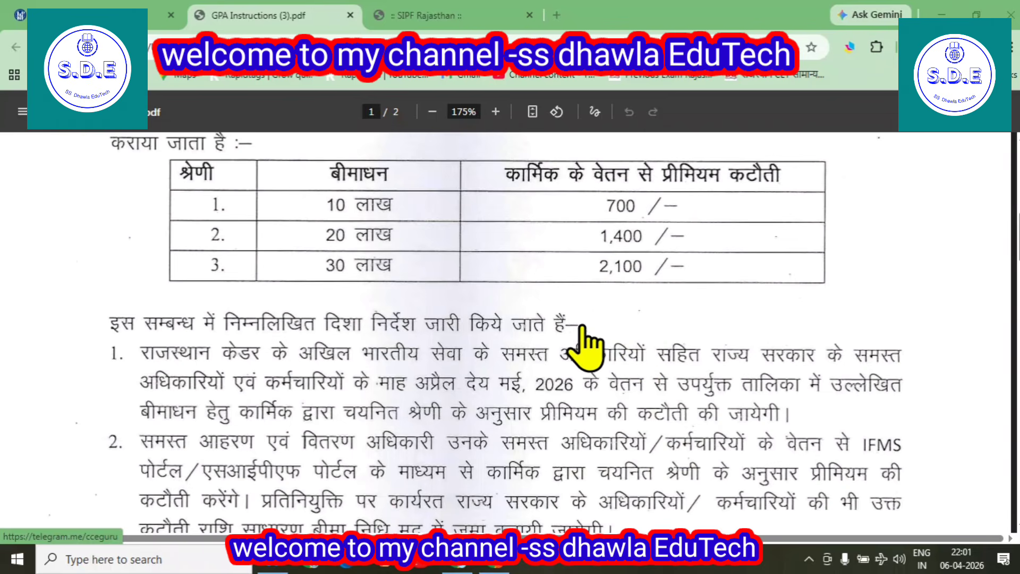
{"action": "scroll", "coordinate": [483, 420], "scroll_direction": "down", "scroll_amount": 2}
{"action": "scroll", "coordinate": [486, 417], "scroll_direction": "down", "scroll_amount": 4}
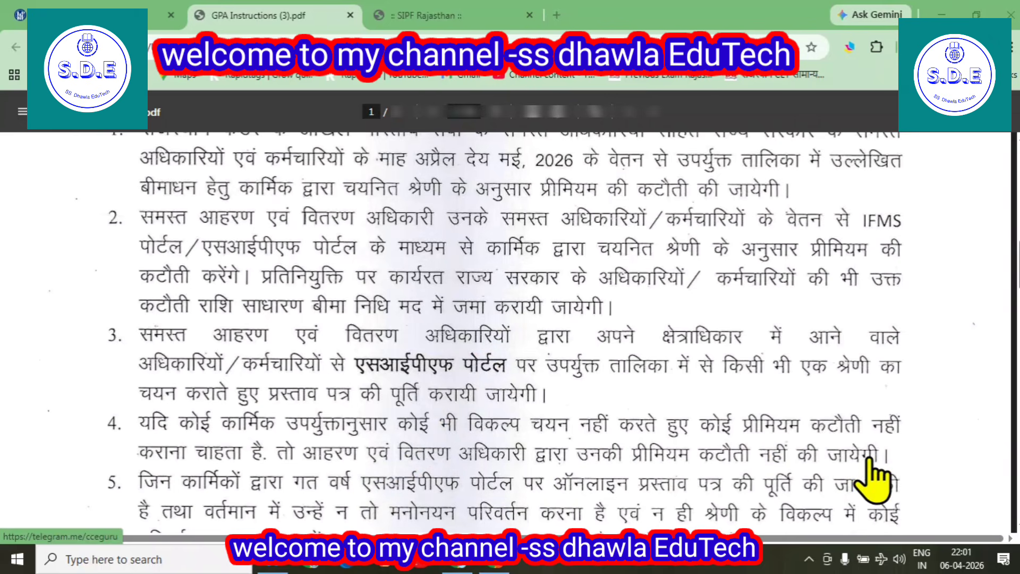
{"action": "scroll", "coordinate": [760, 462], "scroll_direction": "down", "scroll_amount": 10}
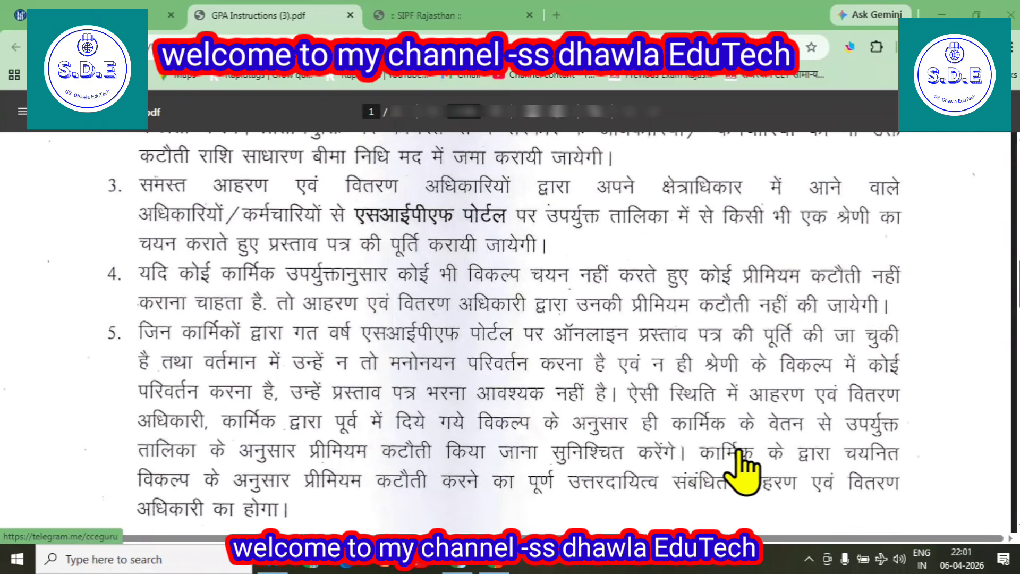
{"action": "scroll", "coordinate": [499, 465], "scroll_direction": "down", "scroll_amount": 7}
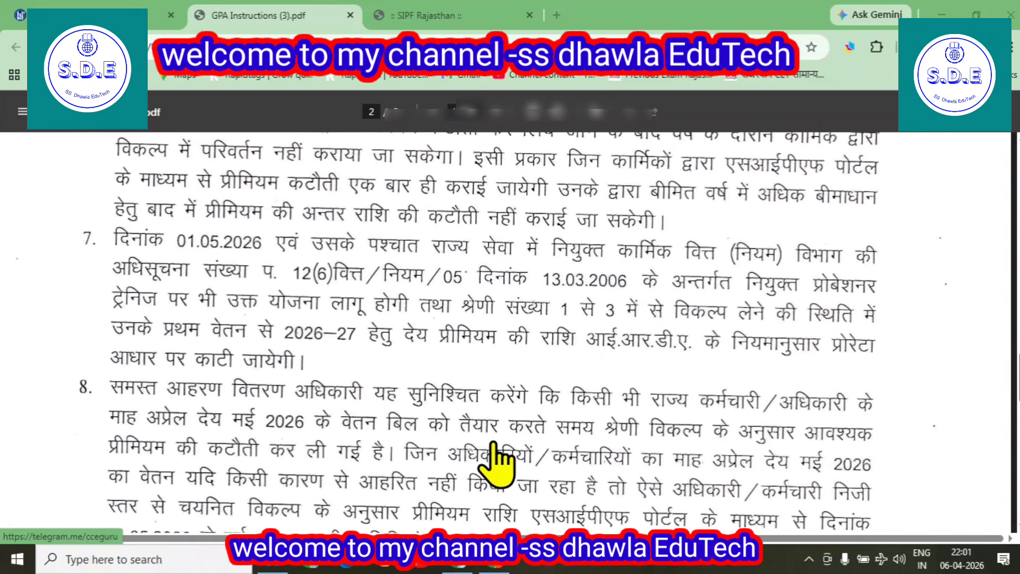
Compare the premium and sum insured on the employee's SIPF proposal form with the category table in the GPA instructions PDF.
{"action": "left_click", "coordinate": [392, 12]}
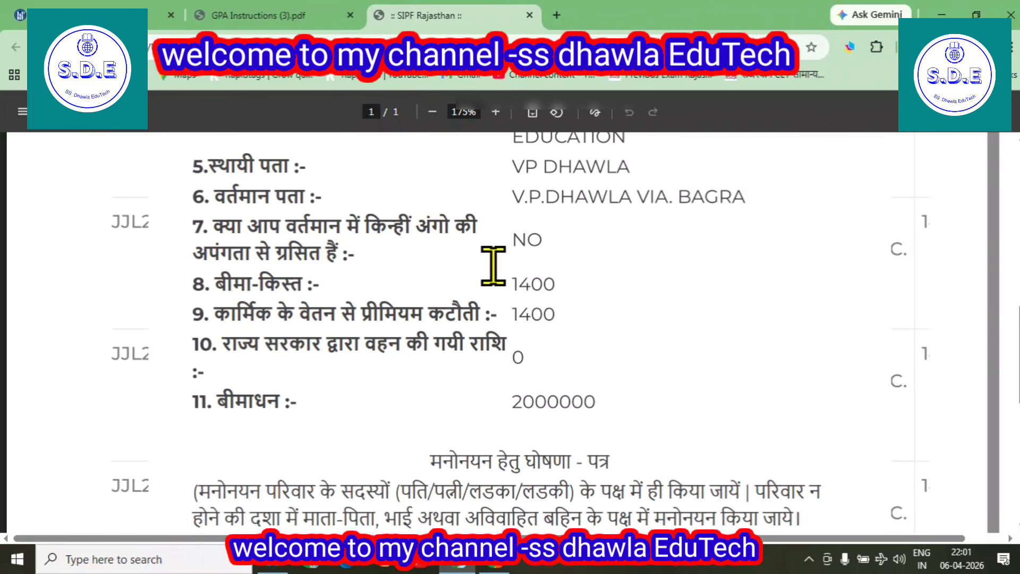
{"action": "scroll", "coordinate": [587, 372], "scroll_direction": "down", "scroll_amount": 1}
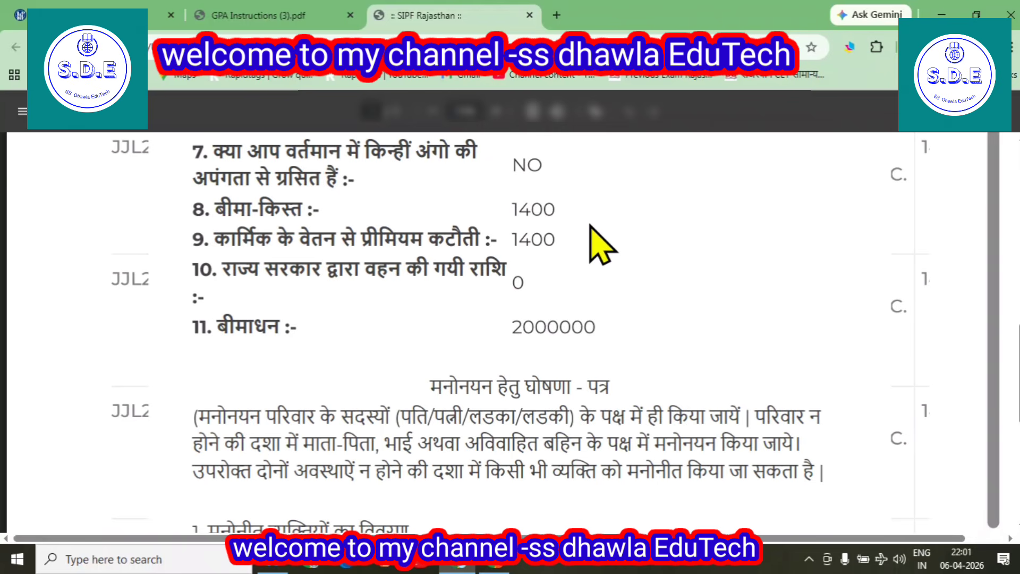
{"action": "left_click", "coordinate": [241, 14]}
{"action": "scroll", "coordinate": [445, 383], "scroll_direction": "up", "scroll_amount": 15}
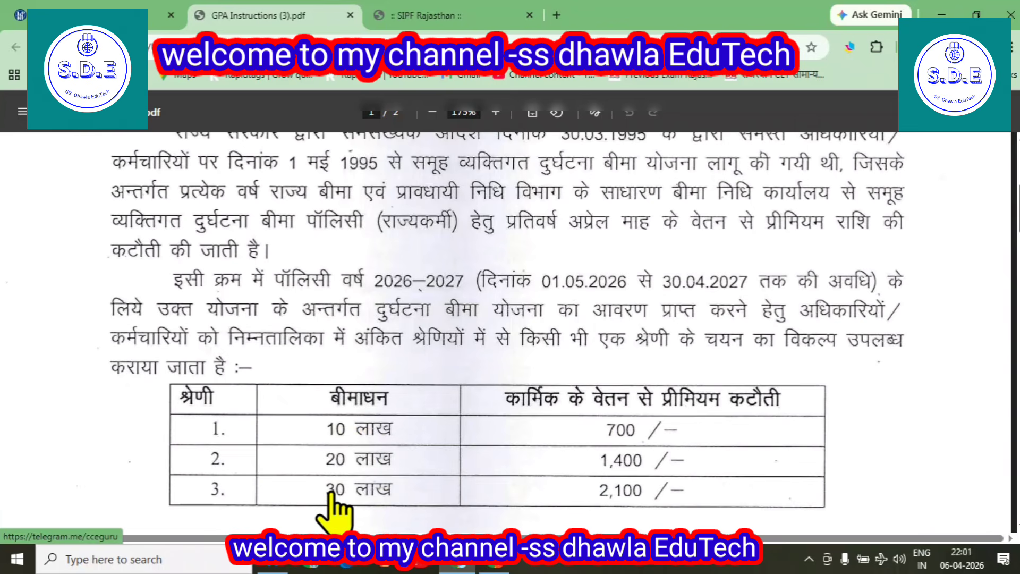
{"action": "left_click", "coordinate": [467, 16]}
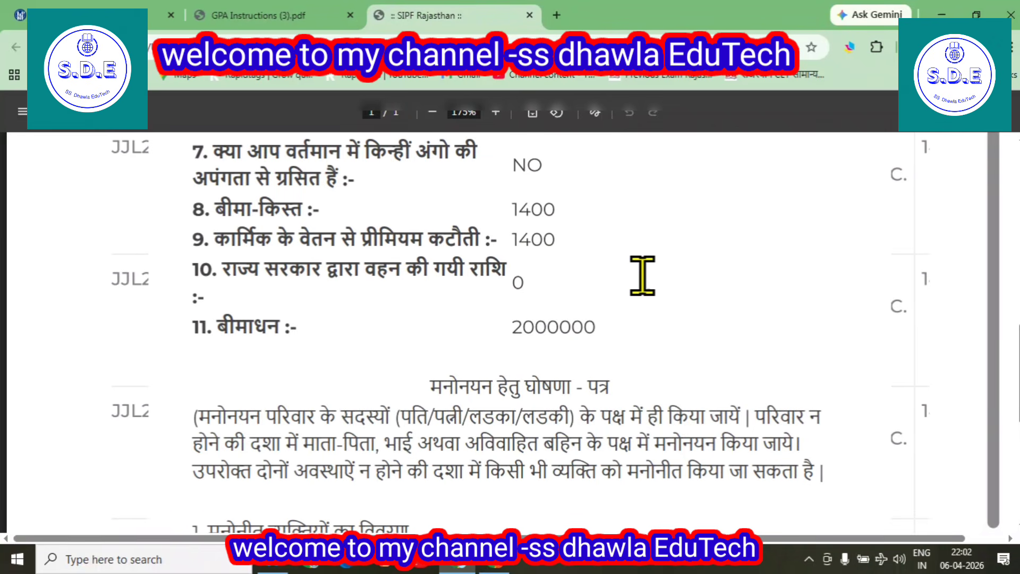
Switch to RajIFMS and open the individual Deduction Sanction page under Salary Sanctions.
{"action": "left_click", "coordinate": [93, 14]}
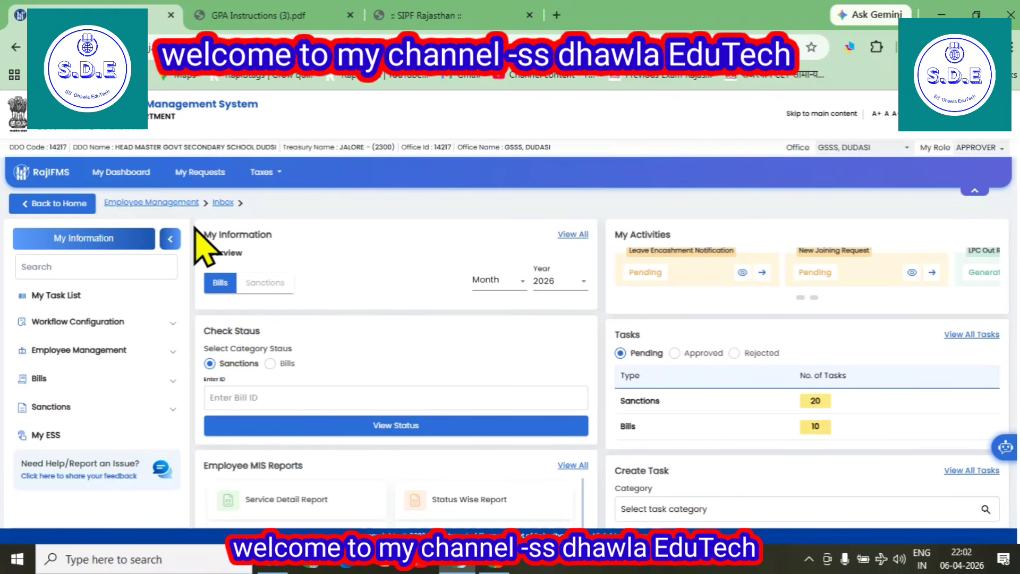
{"action": "left_click", "coordinate": [79, 408]}
{"action": "scroll", "coordinate": [223, 372], "scroll_direction": "down", "scroll_amount": 3}
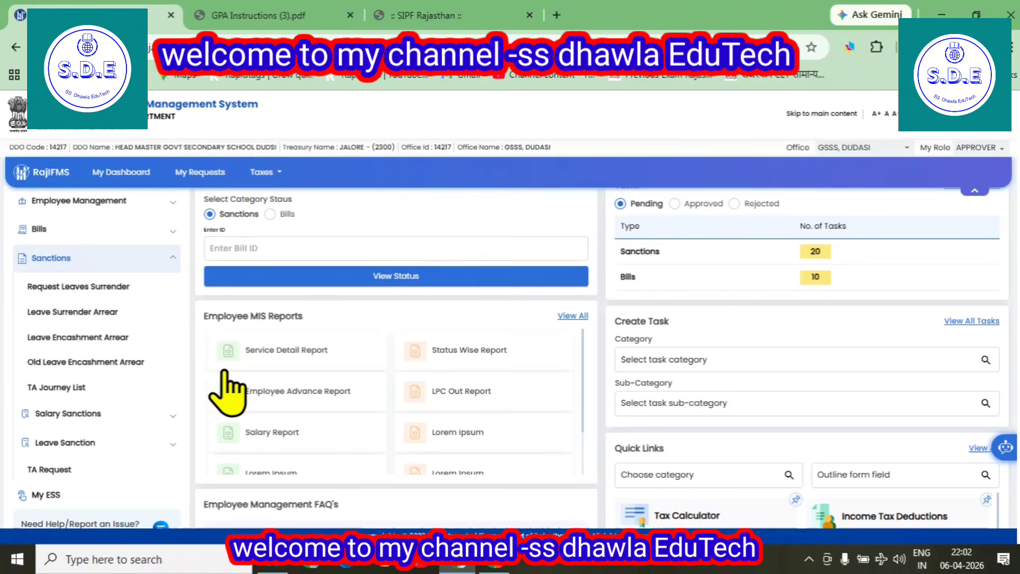
{"action": "scroll", "coordinate": [149, 393], "scroll_direction": "down", "scroll_amount": 2}
{"action": "left_click", "coordinate": [68, 337]}
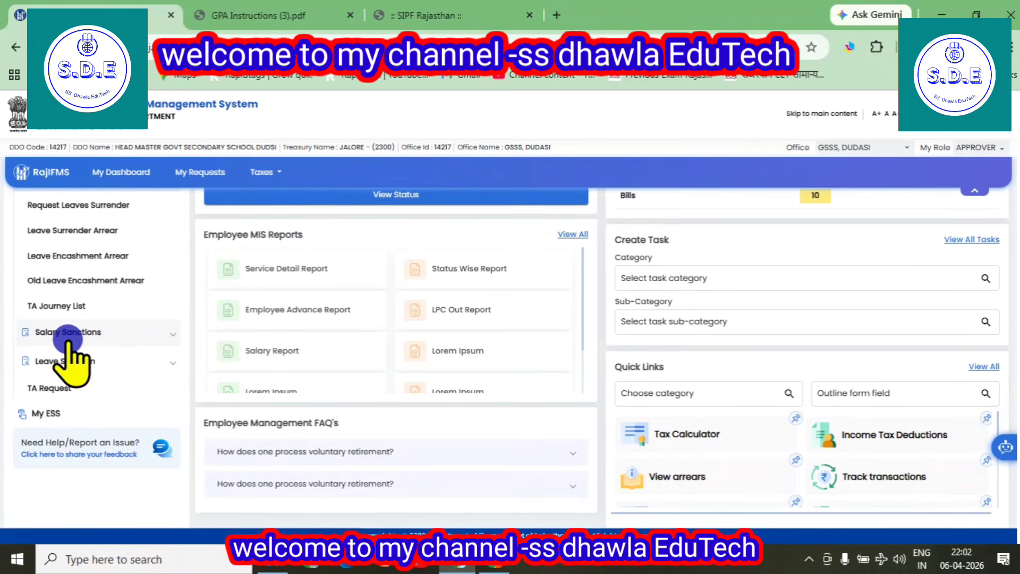
{"action": "scroll", "coordinate": [133, 372], "scroll_direction": "down", "scroll_amount": 2}
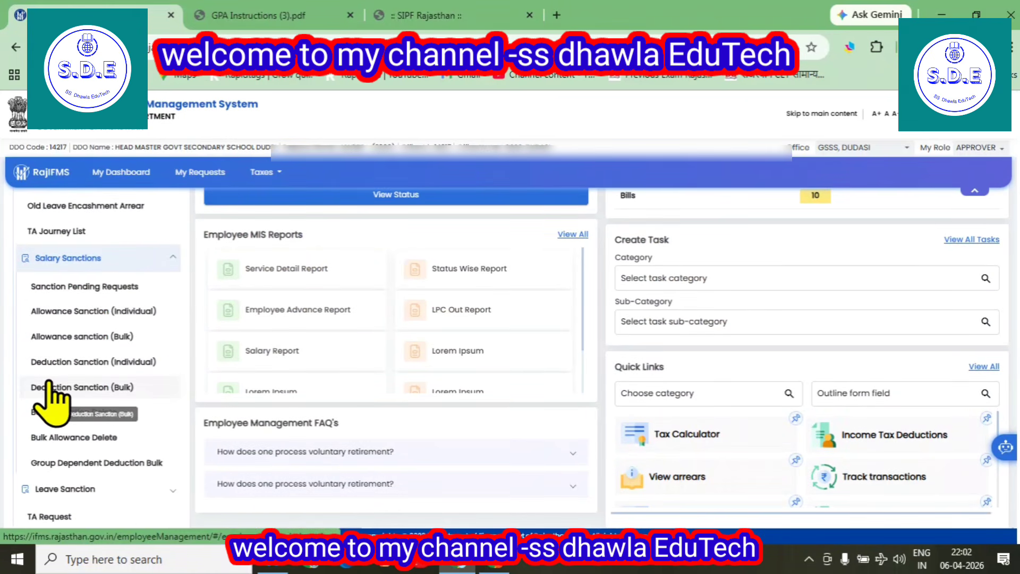
{"action": "left_click", "coordinate": [83, 363]}
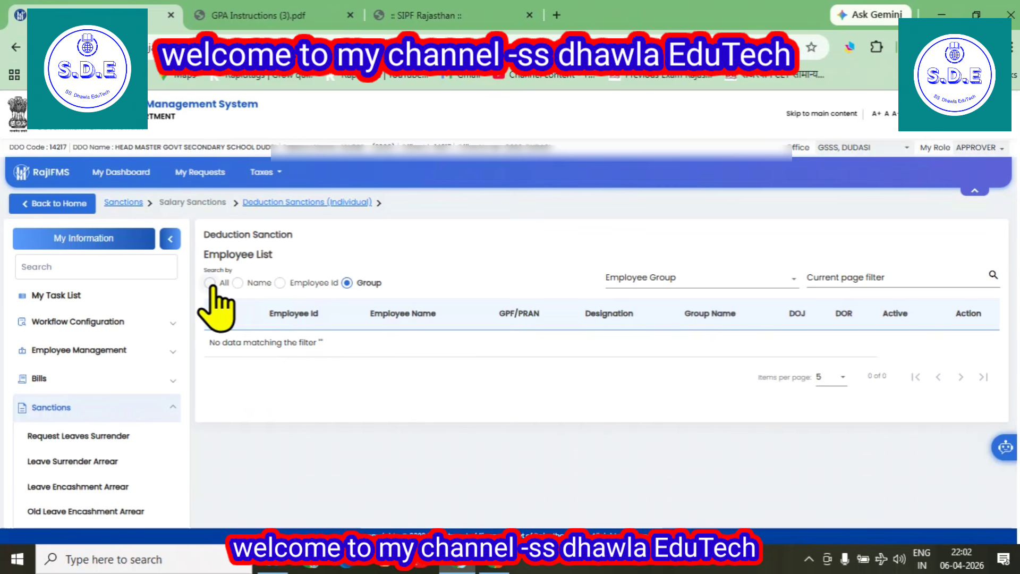
Search the employee list by the employee's name and initiate a deduction sanction for the matching employee.
{"action": "left_click", "coordinate": [238, 283]}
{"action": "left_click", "coordinate": [634, 282]}
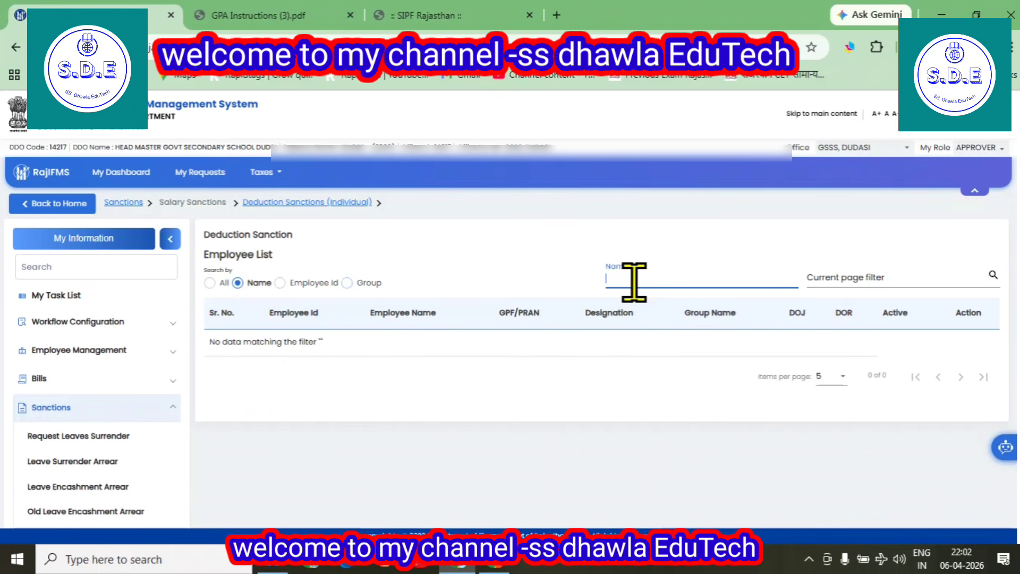
{"action": "type", "text": "s"}
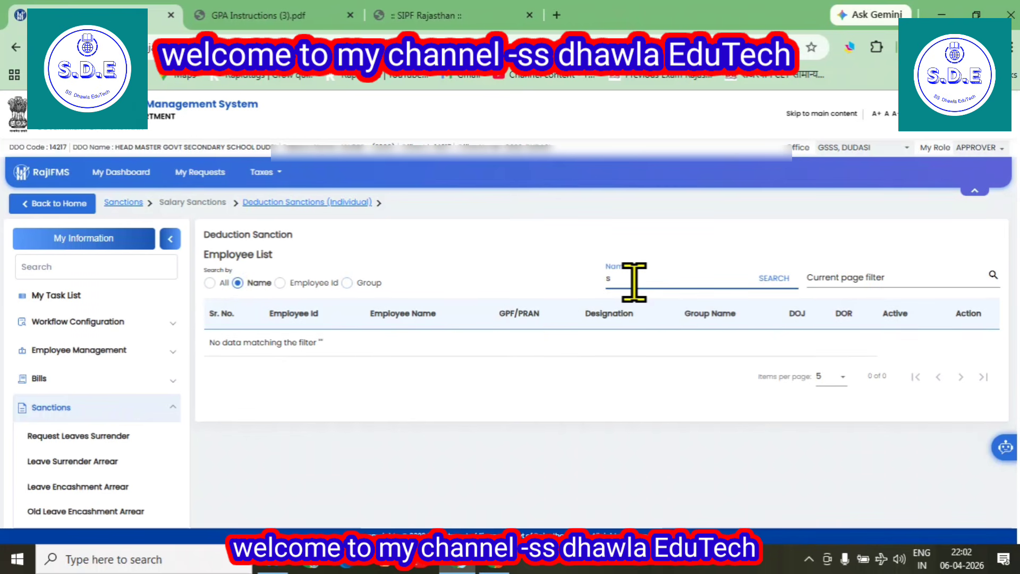
{"action": "type", "text": "umer"}
{"action": "left_click", "coordinate": [773, 281]}
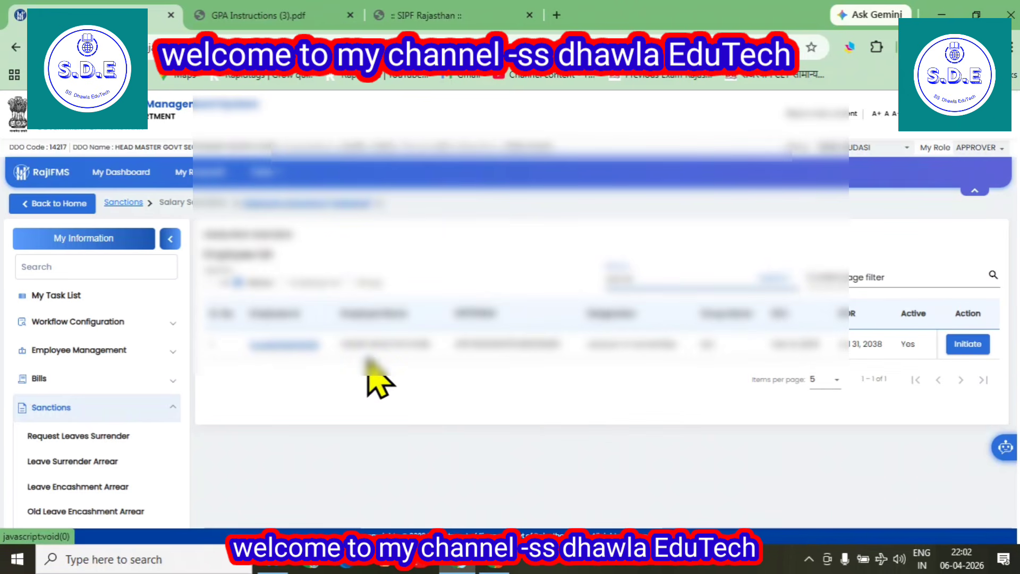
{"action": "left_click", "coordinate": [965, 345]}
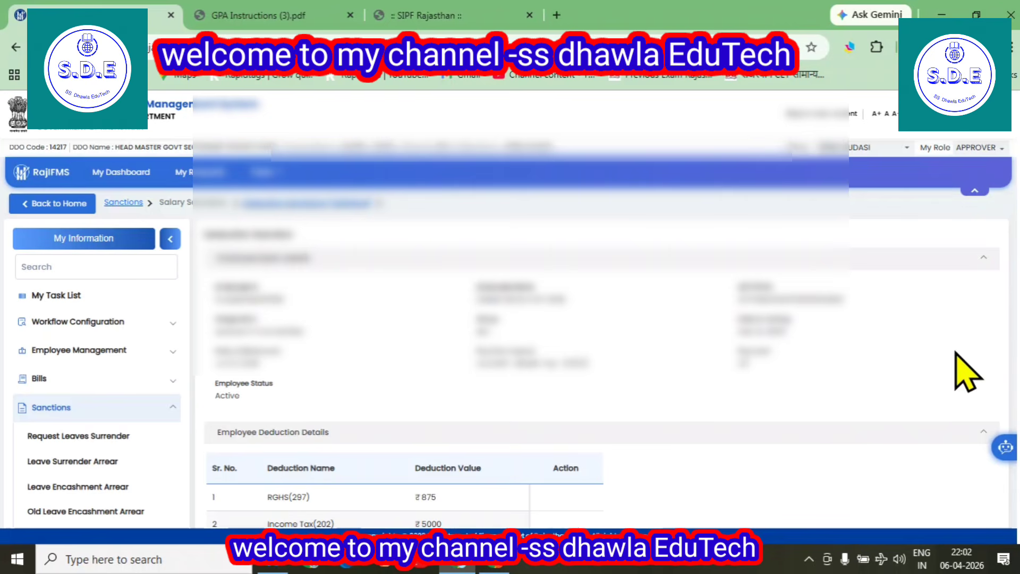
Start a new non-recurring (one-time) deduction for the employee, effective with the April 2026 salary from 1/4/2026.
{"action": "scroll", "coordinate": [651, 351], "scroll_direction": "down", "scroll_amount": 3}
{"action": "scroll", "coordinate": [651, 356], "scroll_direction": "down", "scroll_amount": 1}
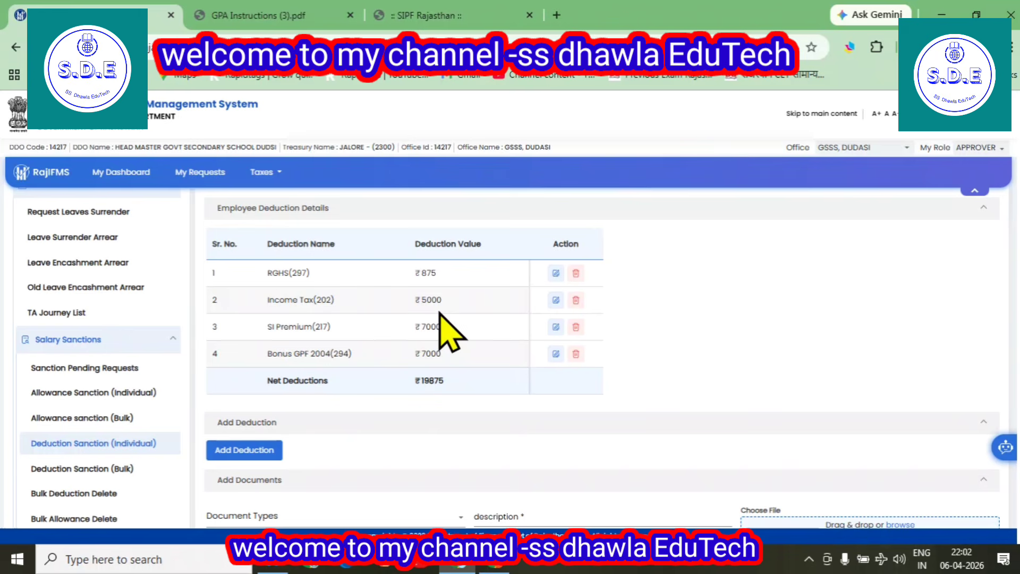
{"action": "left_click", "coordinate": [240, 449]}
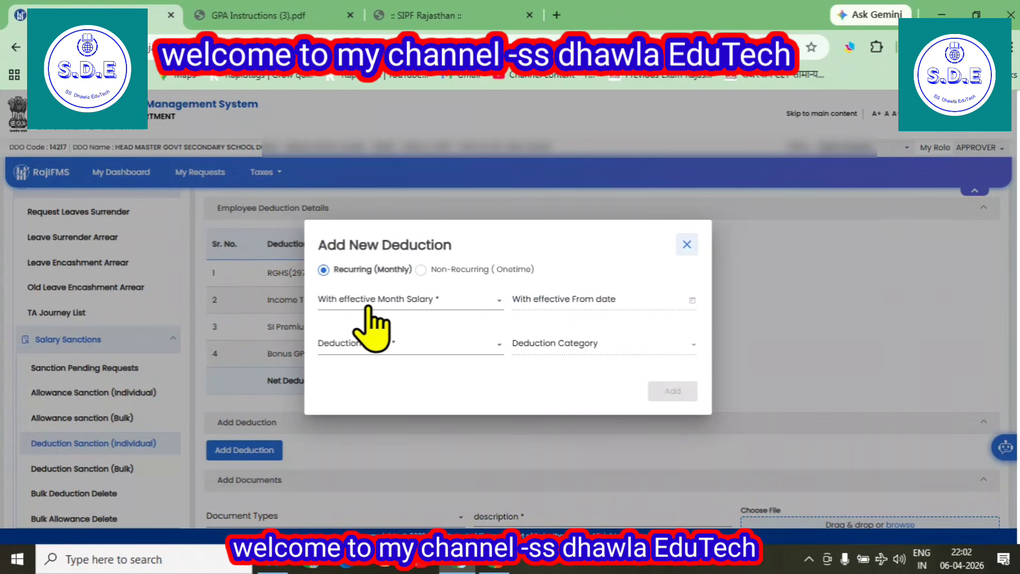
{"action": "left_click", "coordinate": [371, 305]}
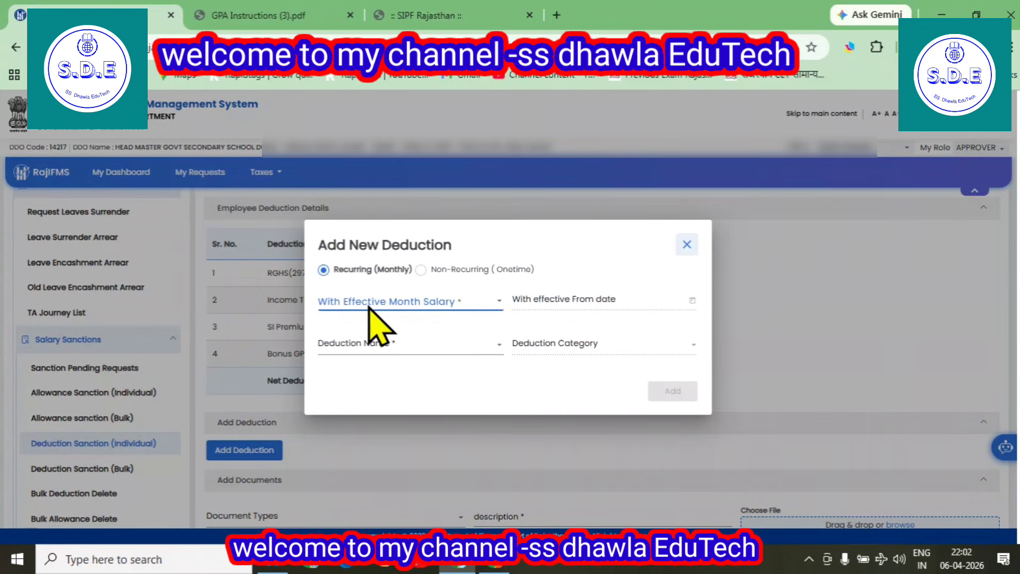
{"action": "left_click", "coordinate": [350, 325]}
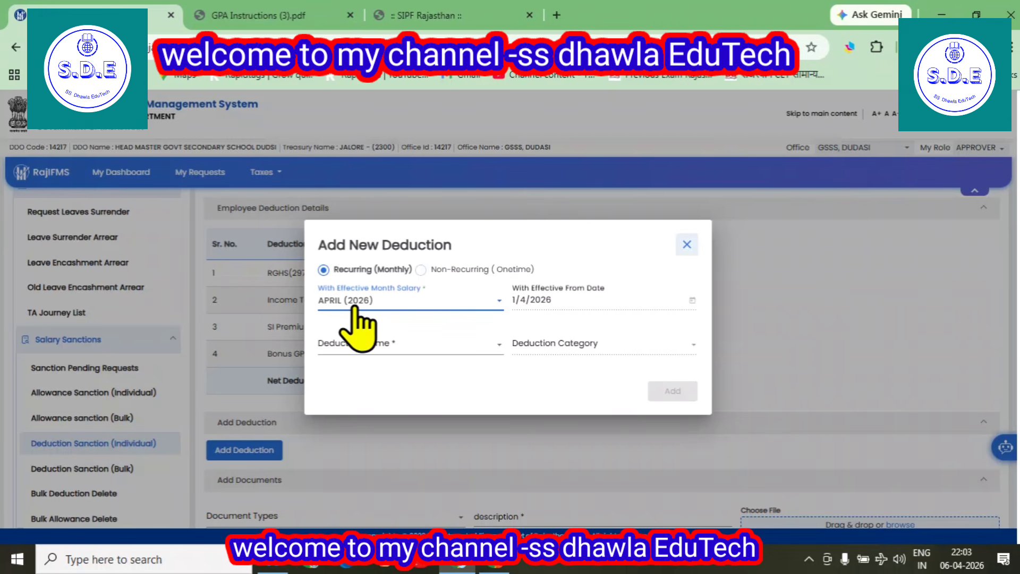
{"action": "left_click", "coordinate": [420, 270]}
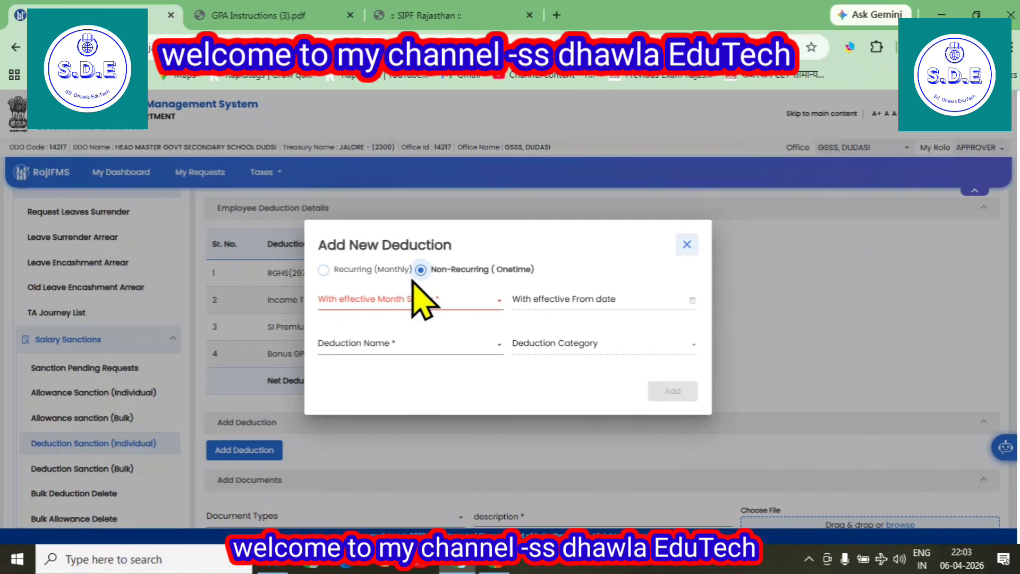
{"action": "left_click", "coordinate": [365, 299]}
{"action": "left_click", "coordinate": [396, 321]}
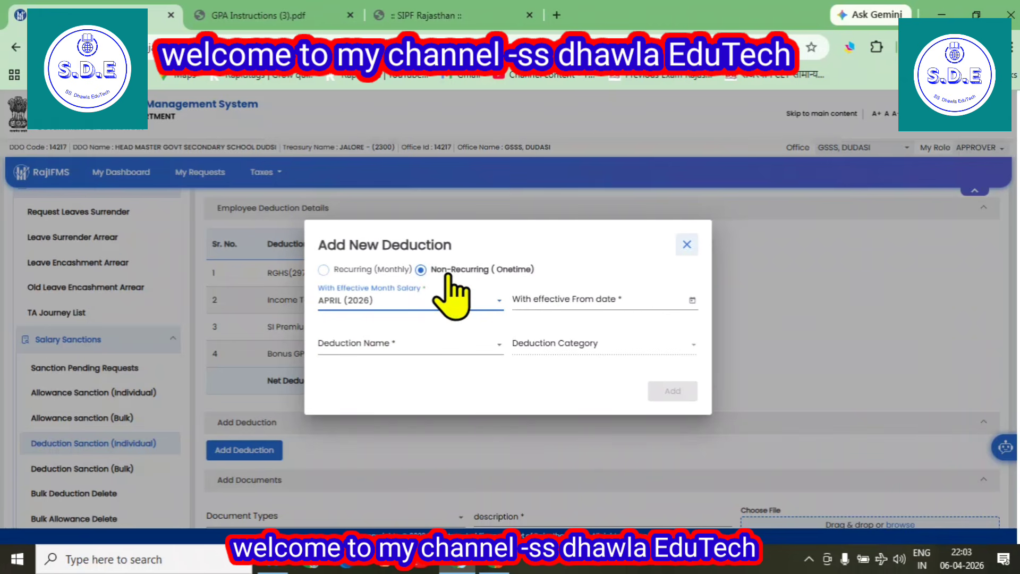
{"action": "left_click", "coordinate": [585, 302]}
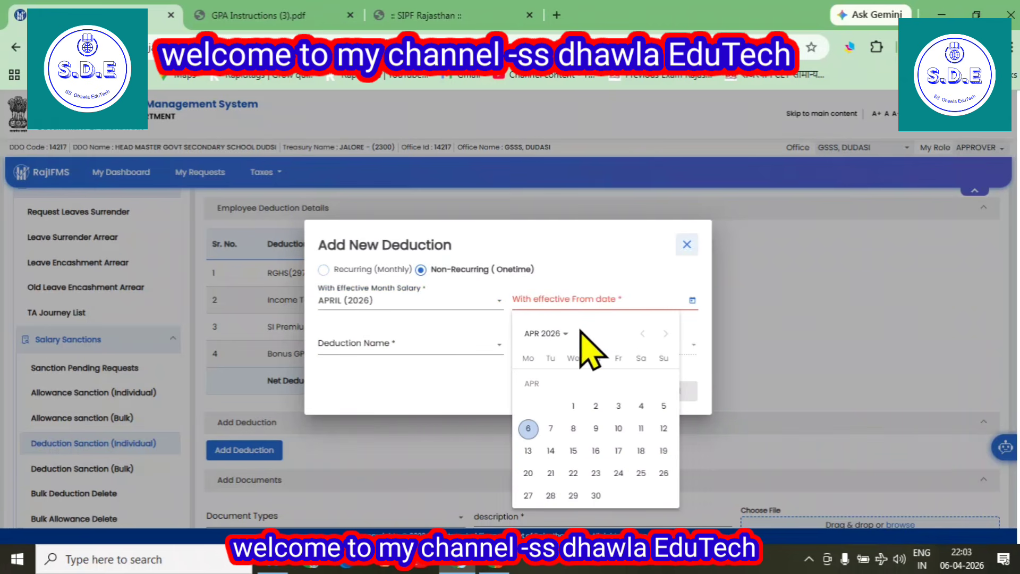
{"action": "left_click", "coordinate": [573, 406]}
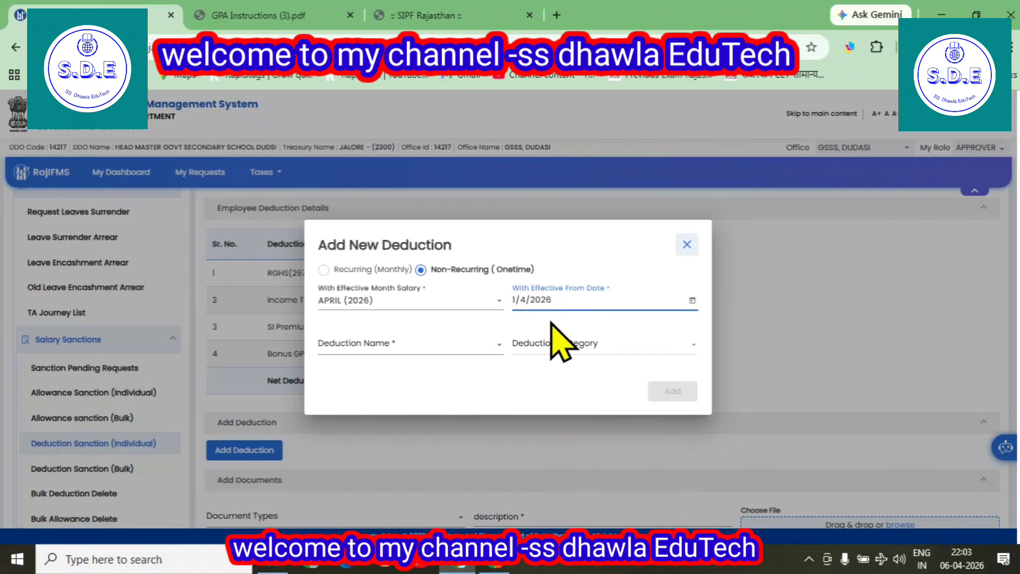
Find deduction code 211 and choose Group Insurance (211) as the deduction name.
{"action": "left_click", "coordinate": [378, 352]}
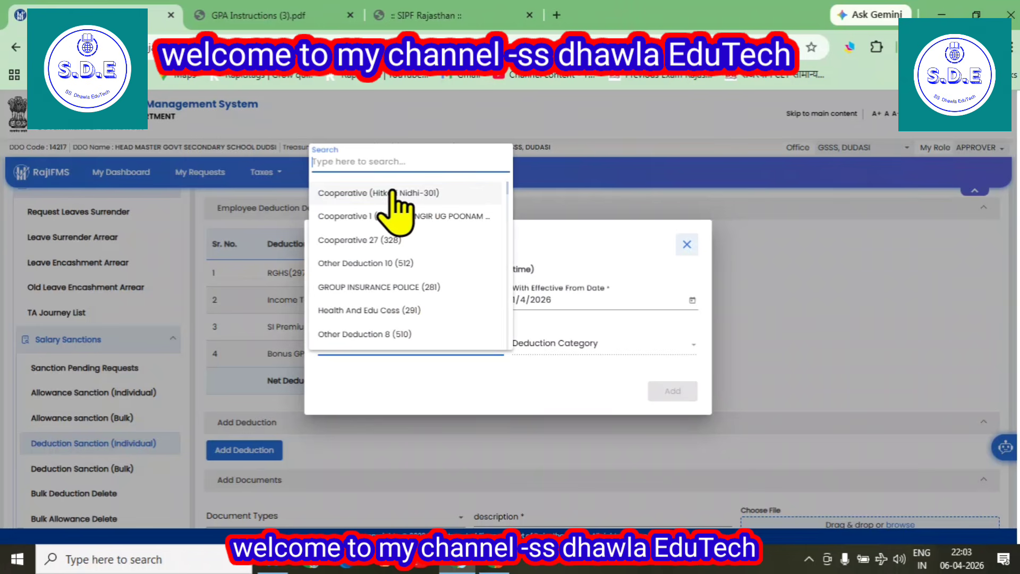
{"action": "type", "text": "211"}
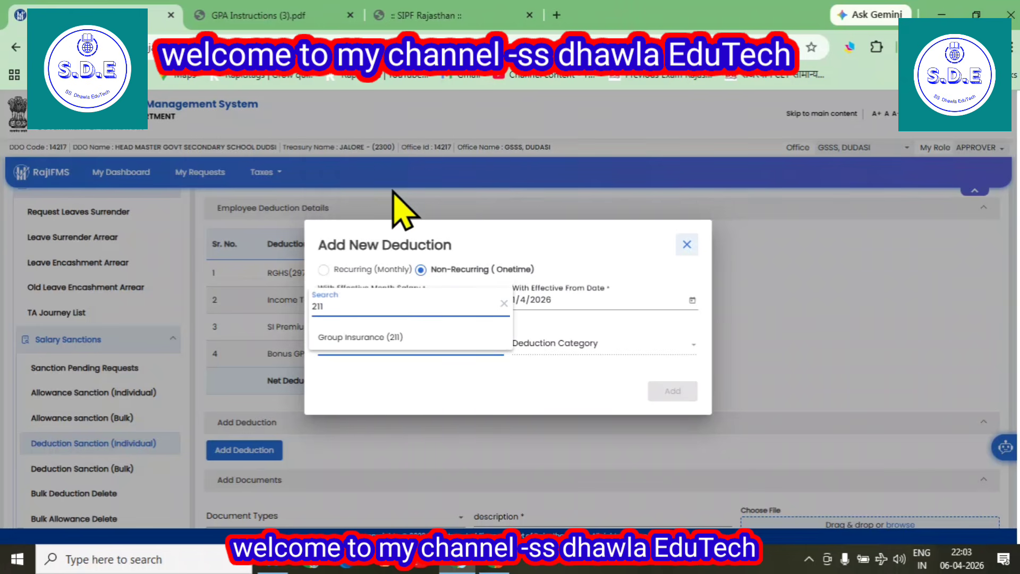
{"action": "left_click", "coordinate": [349, 337]}
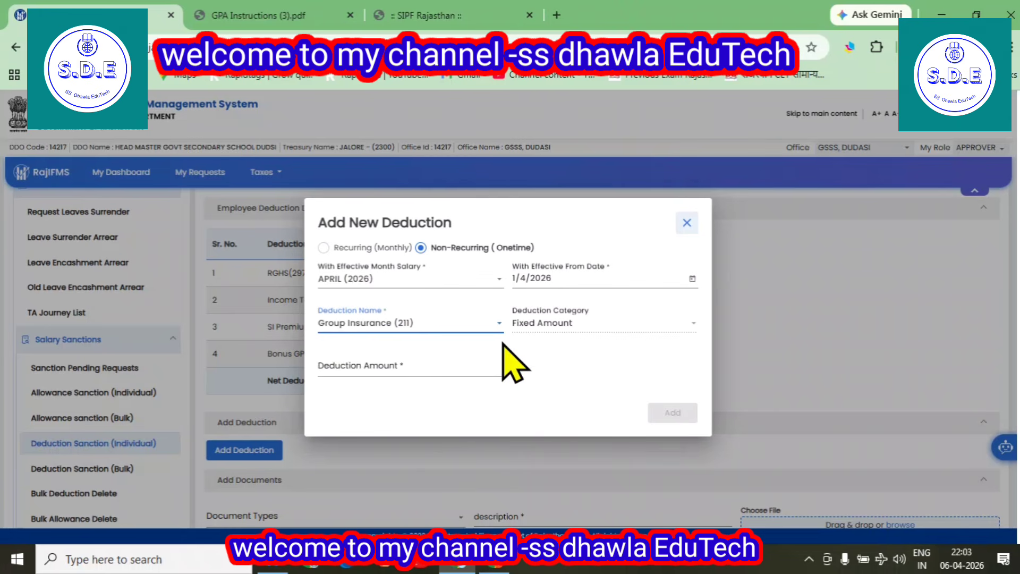
{"action": "left_click", "coordinate": [549, 325]}
Check the premium on the SIPF proposal form and set the Group Insurance deduction amount to 1400.
{"action": "left_click", "coordinate": [362, 369]}
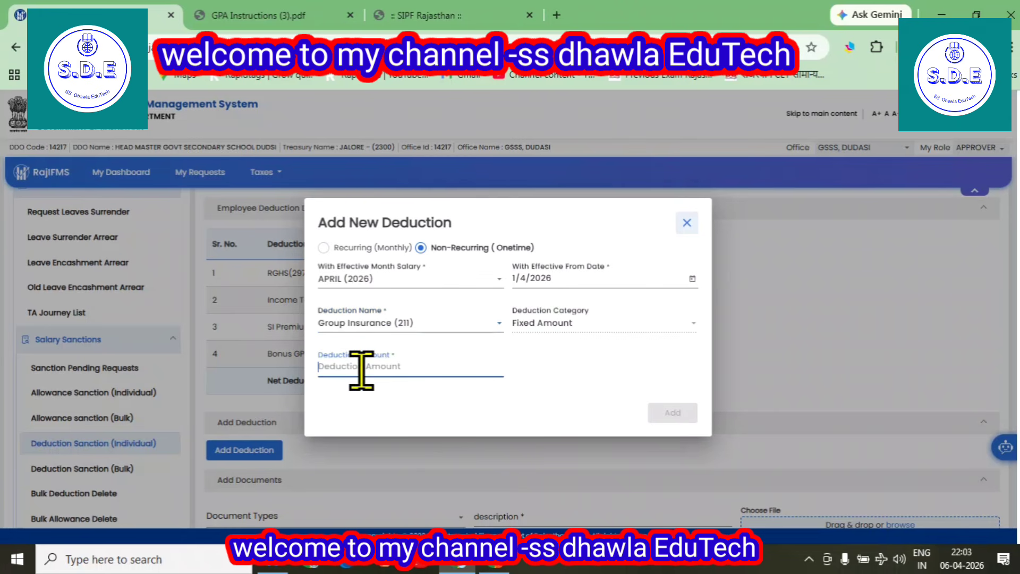
{"action": "left_click", "coordinate": [507, 15]}
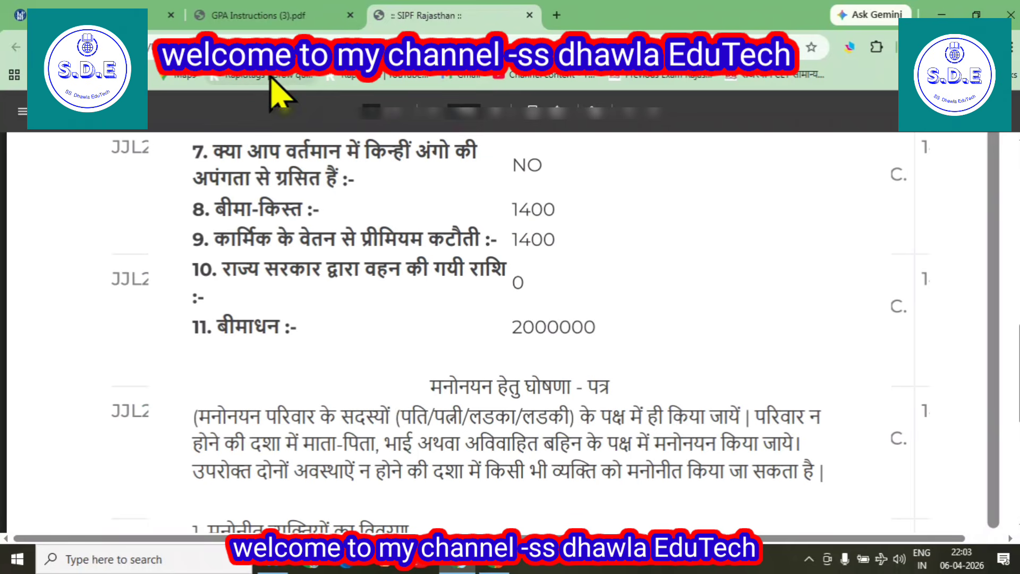
{"action": "left_click", "coordinate": [154, 16]}
{"action": "left_click", "coordinate": [386, 361]}
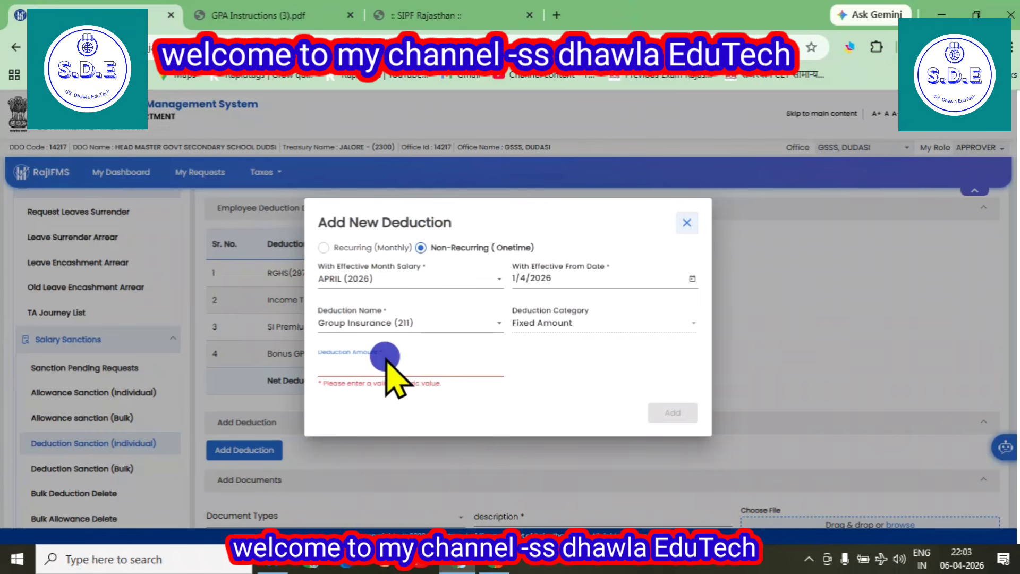
{"action": "type", "text": "1400"}
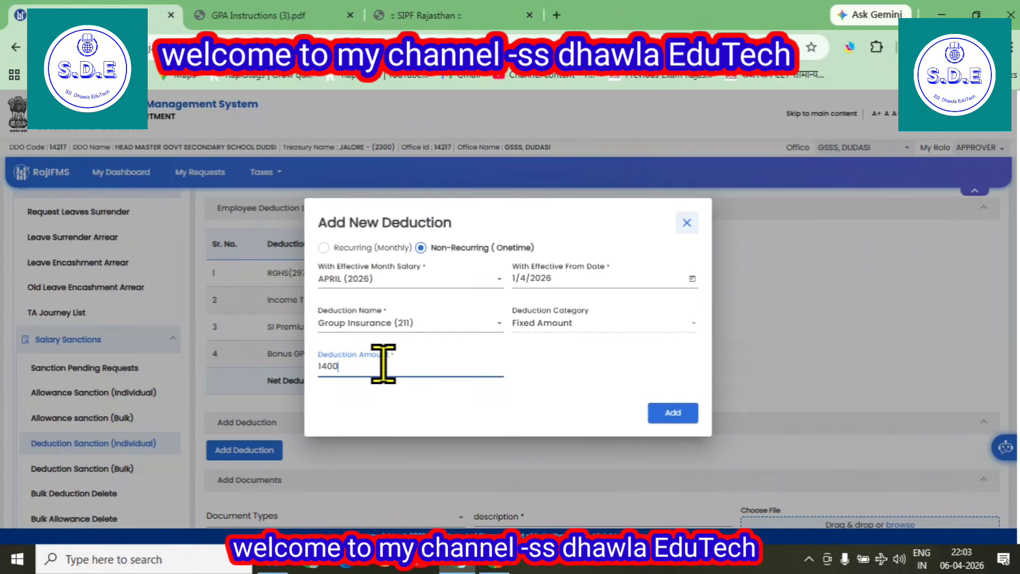
Add the Group Insurance deduction to the sanction and submit it, confirming to proceed without uploading a document.
{"action": "left_click", "coordinate": [675, 412]}
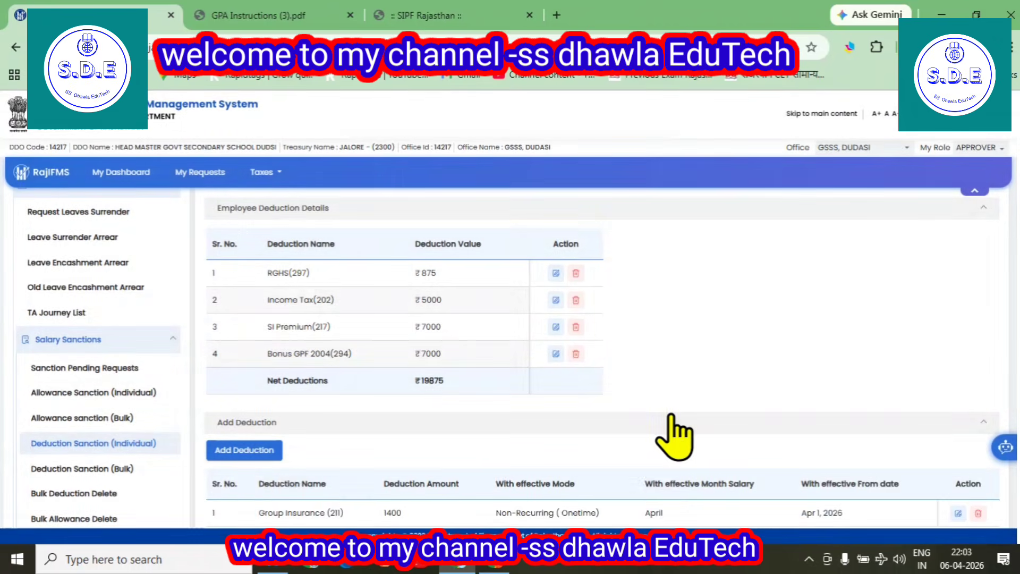
{"action": "scroll", "coordinate": [638, 420], "scroll_direction": "down", "scroll_amount": 4}
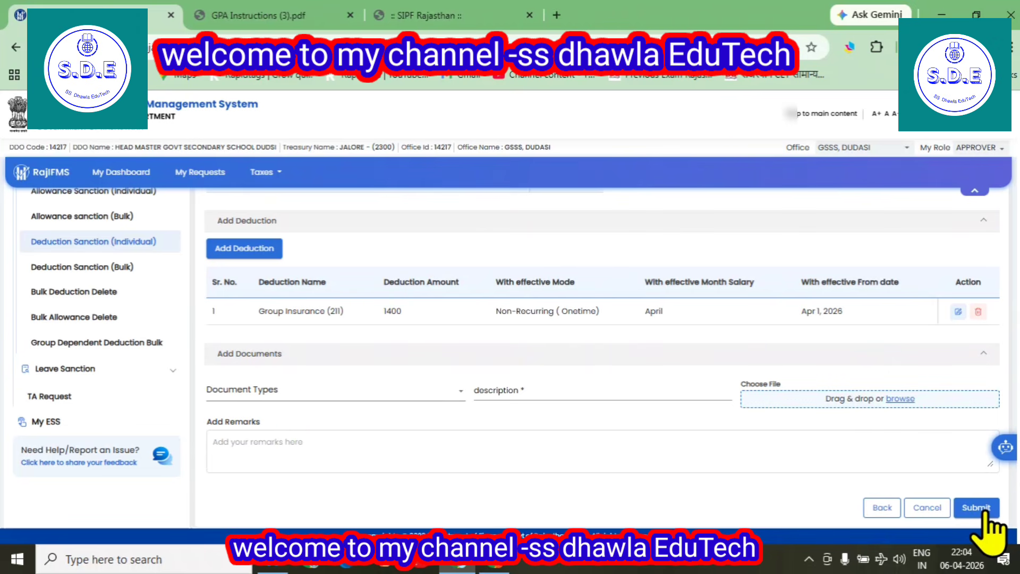
{"action": "left_click", "coordinate": [987, 509]}
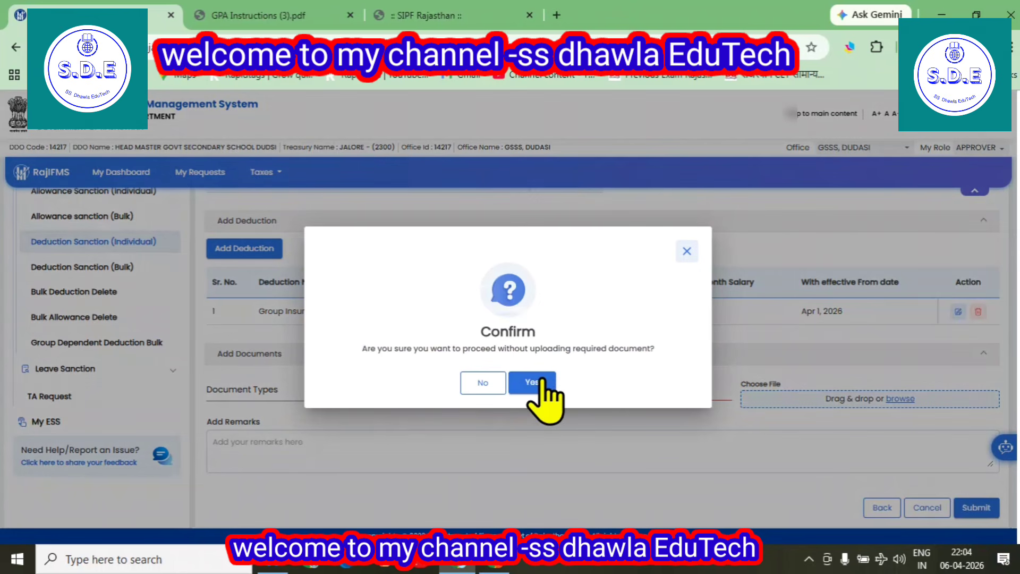
{"action": "left_click", "coordinate": [530, 384]}
{"action": "left_click", "coordinate": [530, 382]}
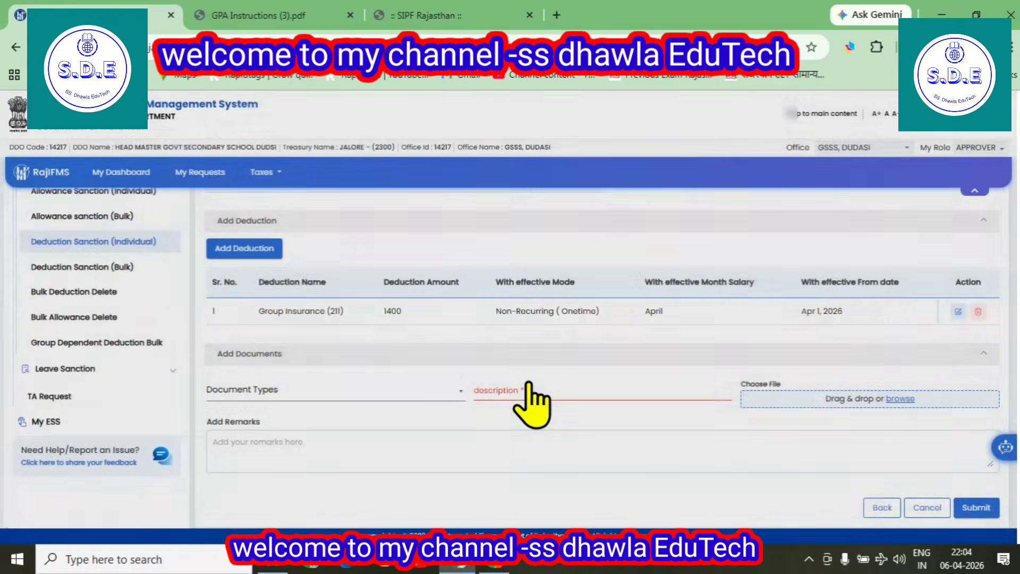
{"action": "left_click", "coordinate": [506, 370]}
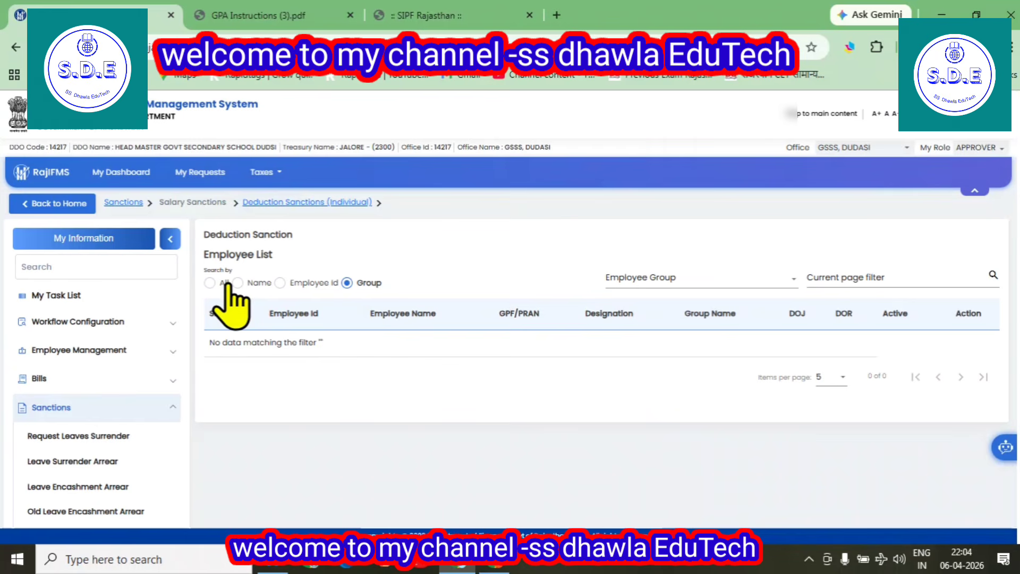
Search the employee list again by the same employee's name and reopen that employee's deduction sanction.
{"action": "left_click", "coordinate": [237, 282]}
{"action": "left_click", "coordinate": [653, 275]}
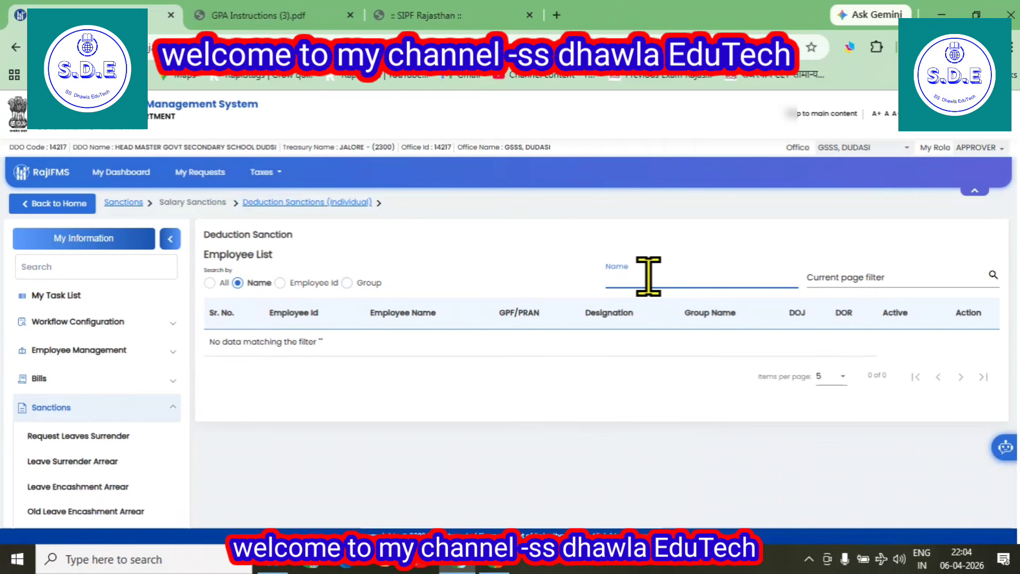
{"action": "type", "text": "s"}
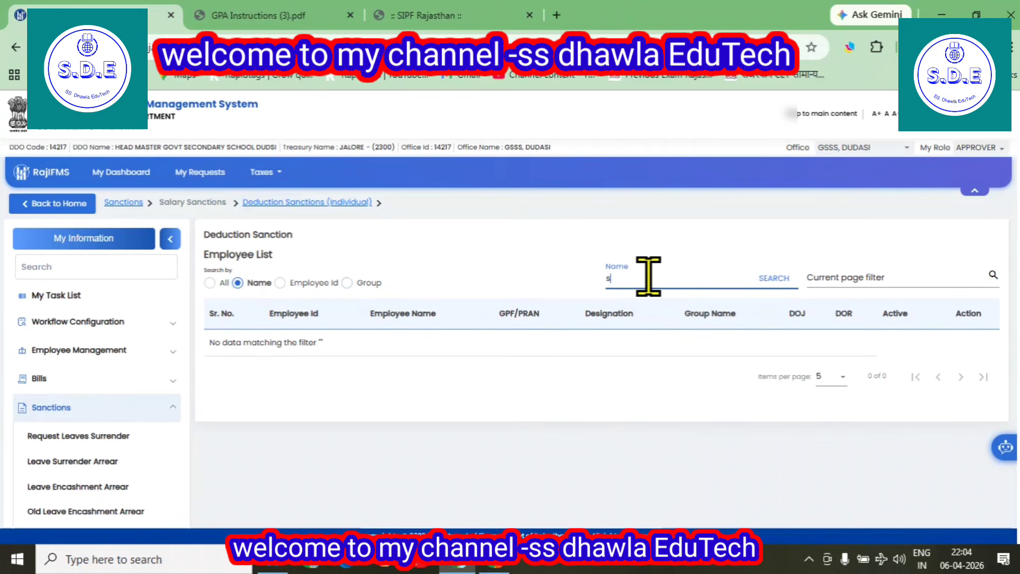
{"action": "type", "text": "umer"}
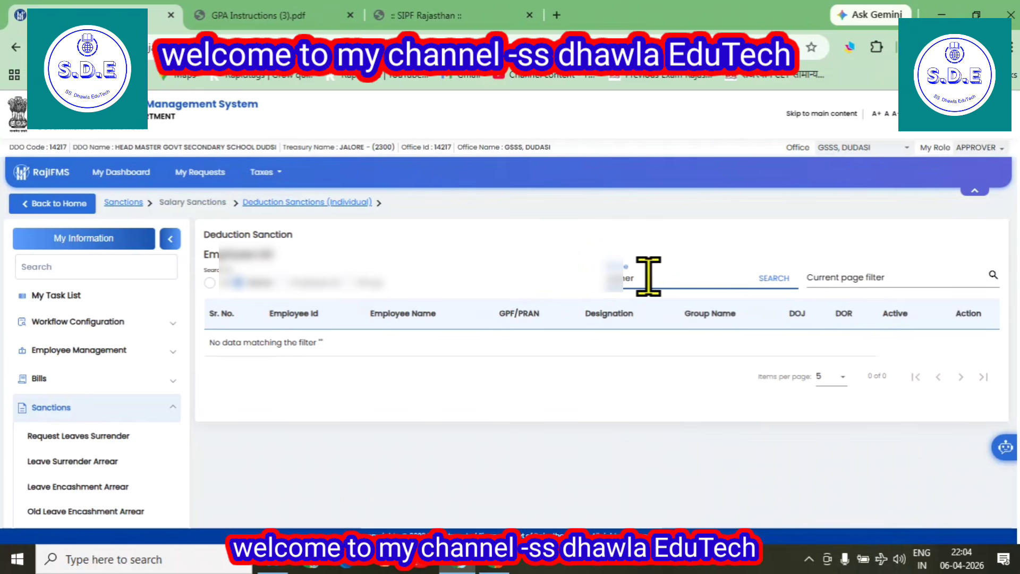
{"action": "scroll", "coordinate": [690, 281], "scroll_direction": "down", "scroll_amount": 1}
{"action": "left_click", "coordinate": [768, 203]}
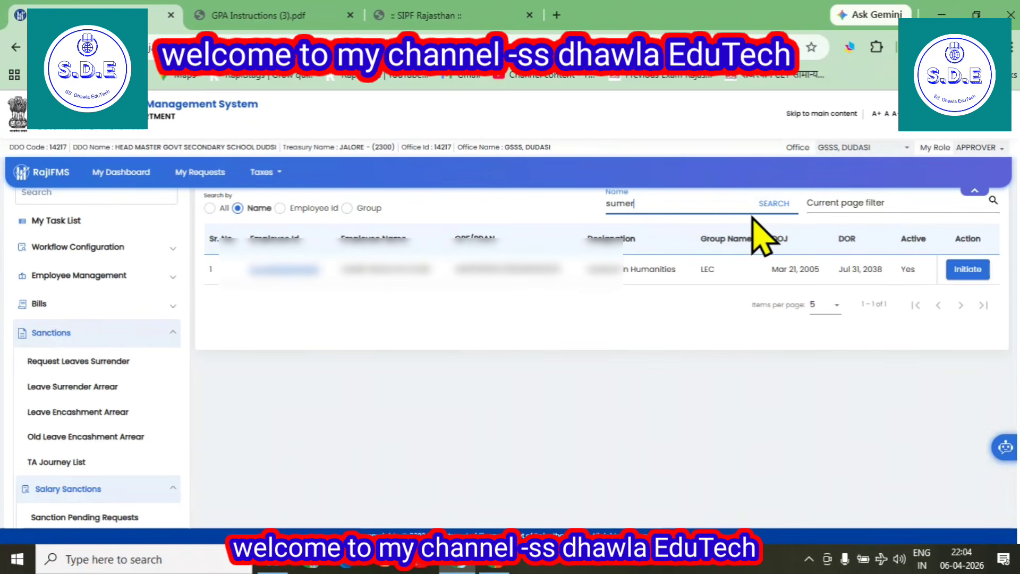
{"action": "left_click", "coordinate": [968, 270]}
Review the employee's deduction details, checking the Group Insurance (211) entry and its amount against the other deductions.
{"action": "scroll", "coordinate": [532, 403], "scroll_direction": "down", "scroll_amount": 2}
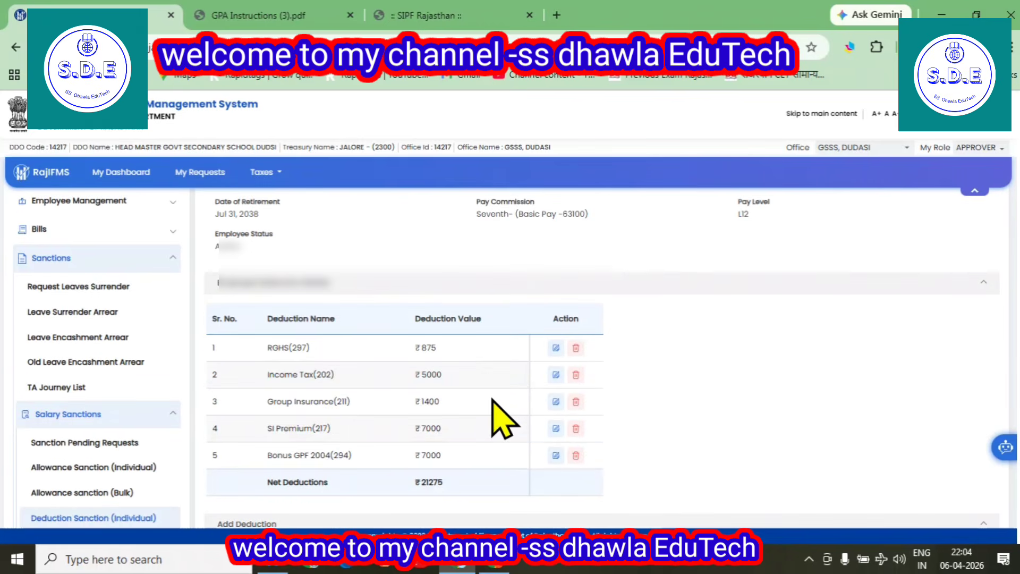
{"action": "scroll", "coordinate": [502, 418], "scroll_direction": "down", "scroll_amount": 3}
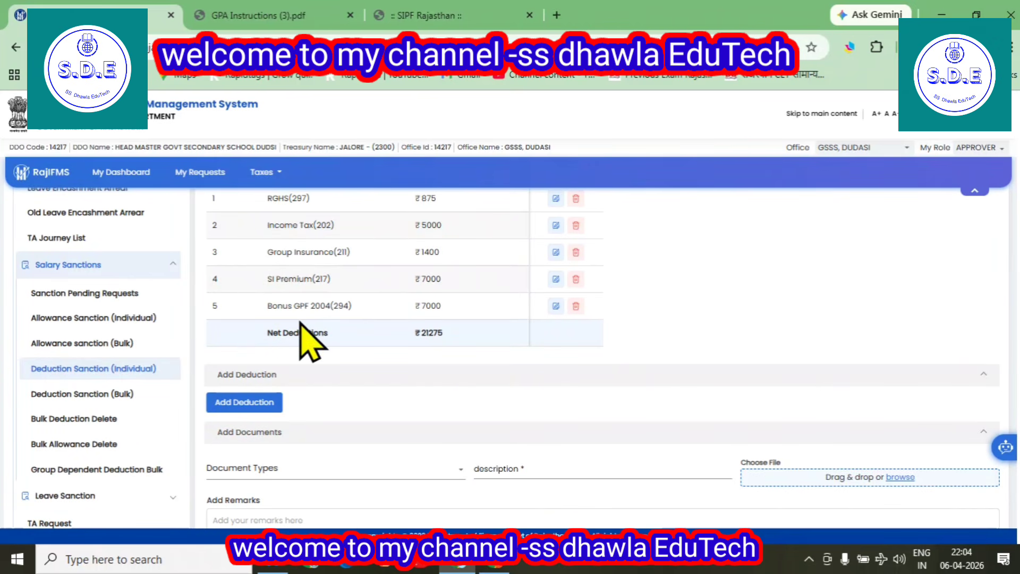
{"action": "left_click", "coordinate": [416, 200]}
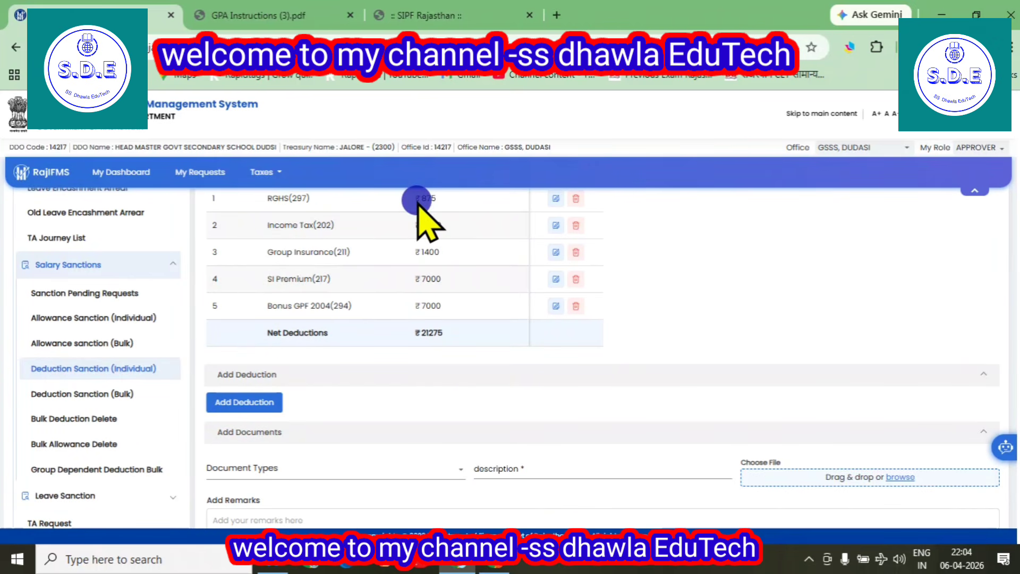
{"action": "double_click", "coordinate": [417, 200]}
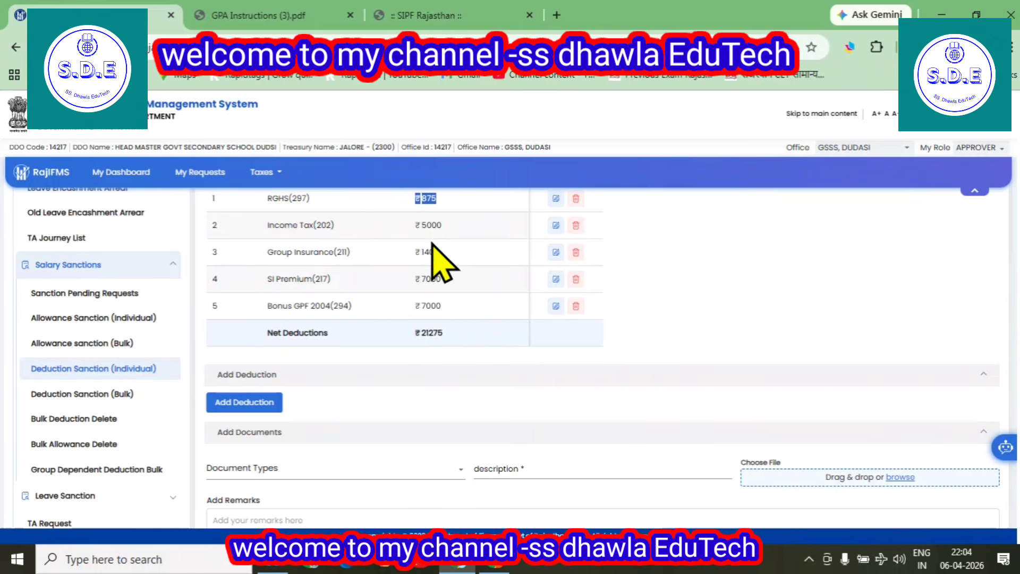
{"action": "left_click_drag", "start_coordinate": [416, 252], "coordinate": [456, 257]}
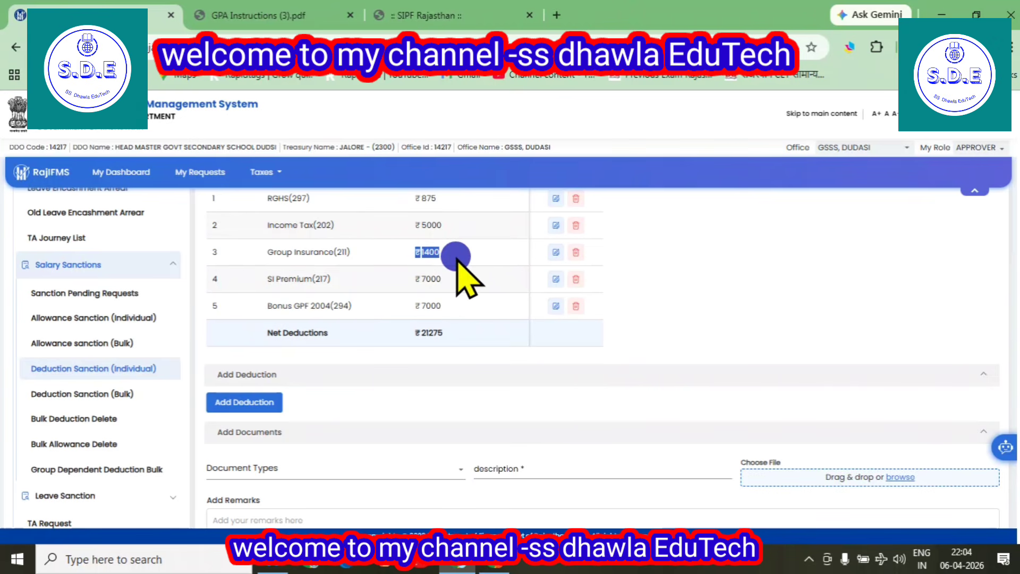
{"action": "left_click", "coordinate": [461, 265]}
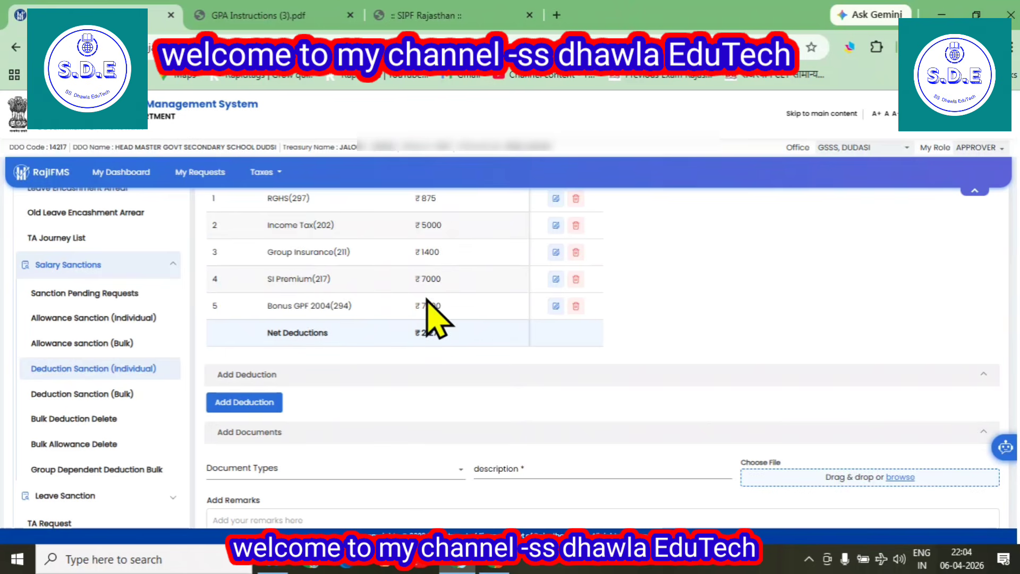
{"action": "scroll", "coordinate": [466, 364], "scroll_direction": "up", "scroll_amount": 1}
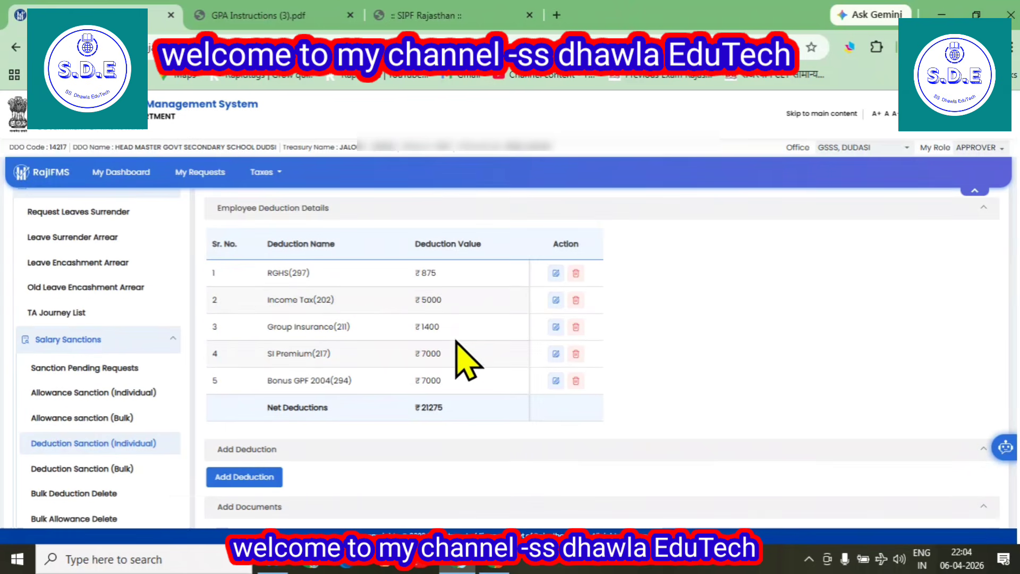